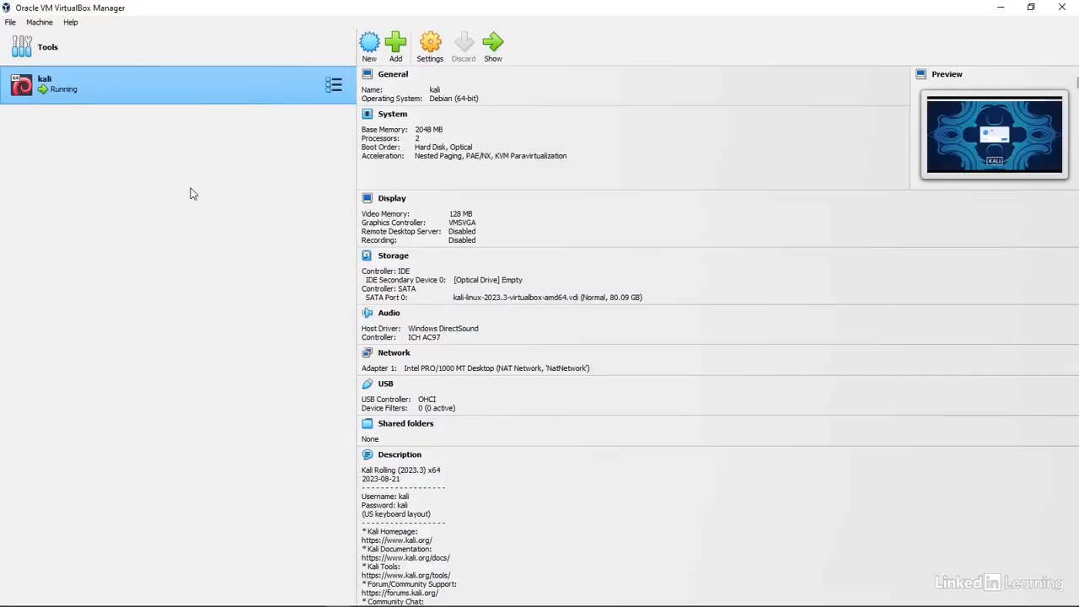
- Start a new VM named 'metasploitable', with type Linux and version Other Linux (32-bit)
{"action": "left_click", "coordinate": [371, 47]}
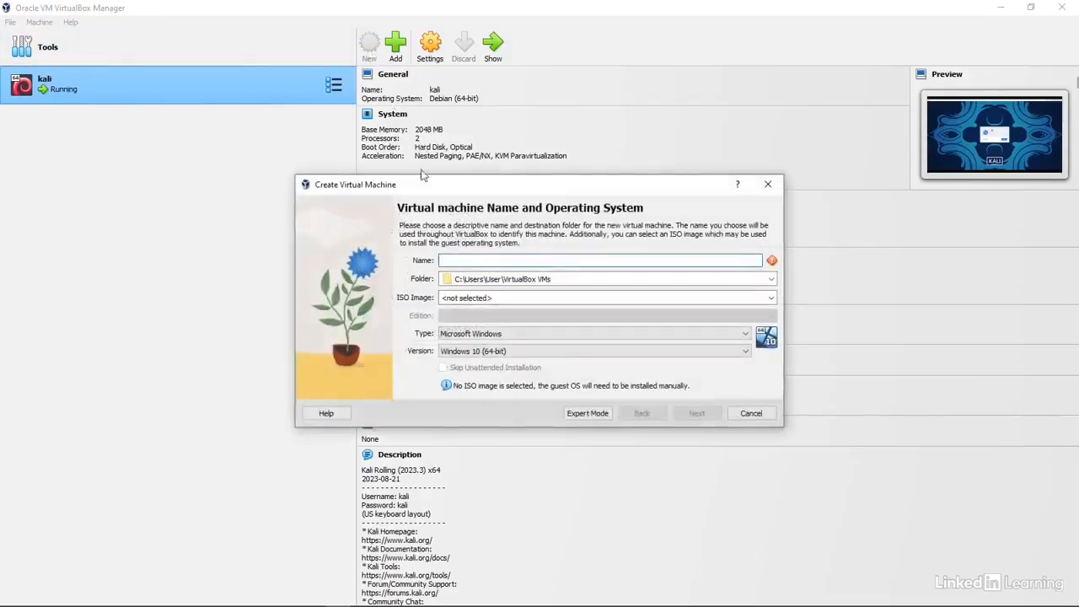
{"action": "type", "text": "meta"}
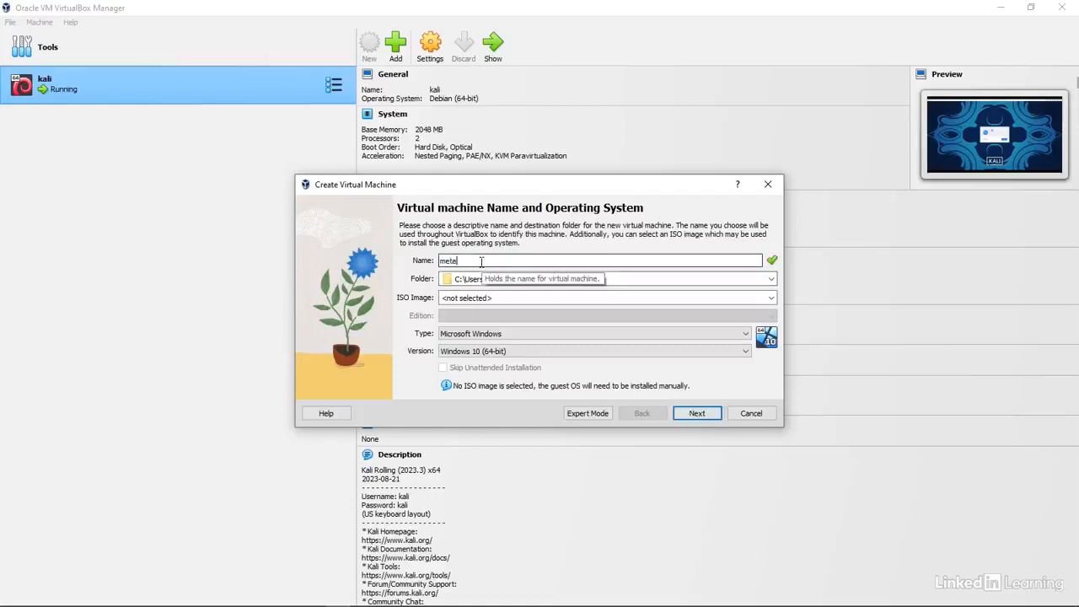
{"action": "type", "text": "sploitable"}
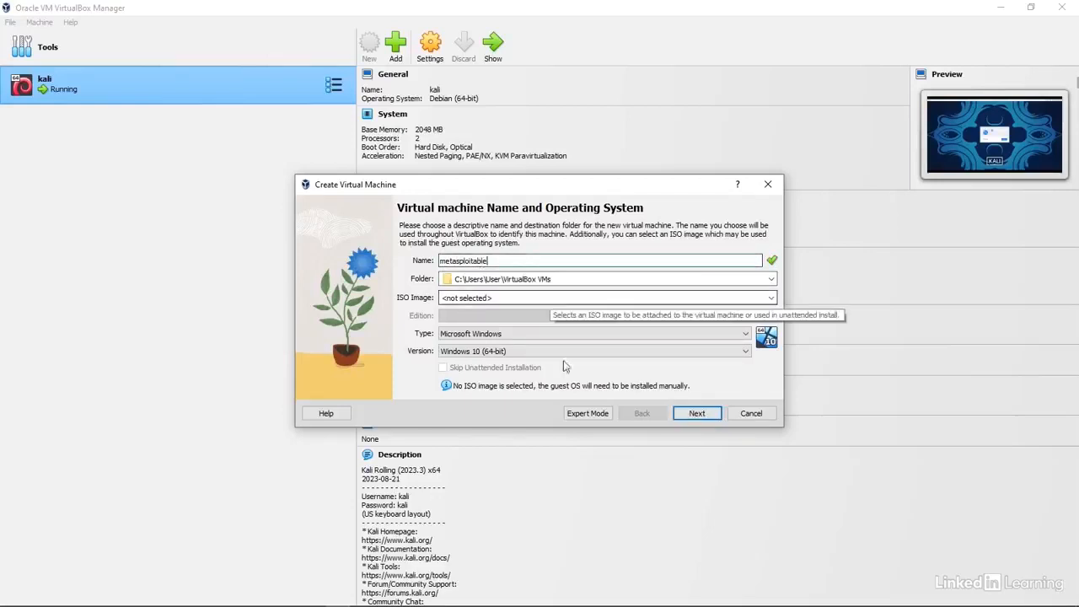
{"action": "left_click", "coordinate": [506, 334]}
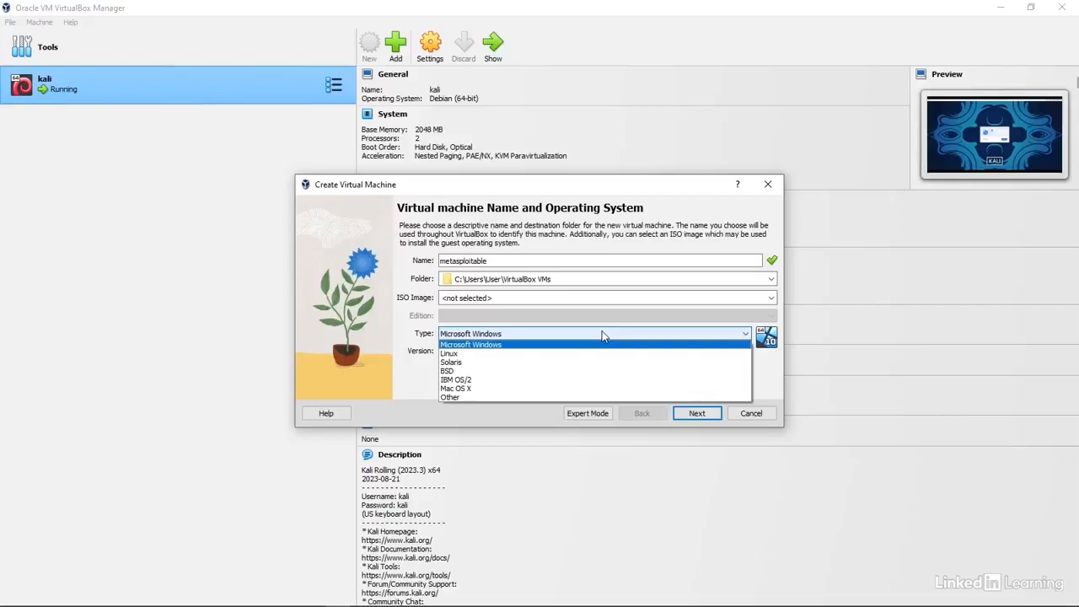
{"action": "left_click", "coordinate": [506, 353]}
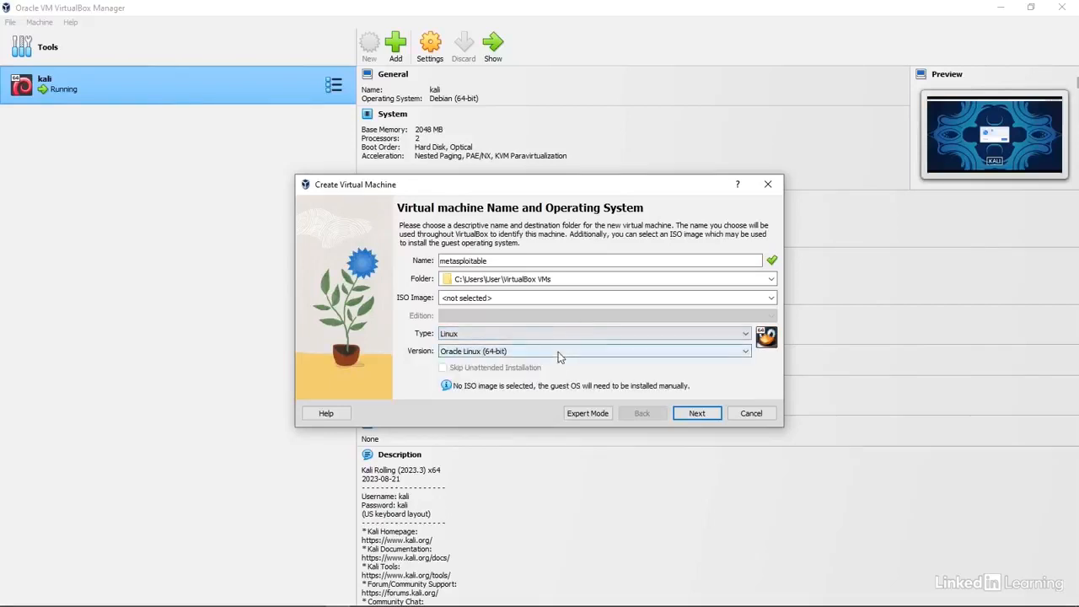
{"action": "left_click", "coordinate": [558, 352]}
{"action": "scroll", "coordinate": [509, 401], "scroll_direction": "down", "scroll_amount": 5}
{"action": "scroll", "coordinate": [508, 401], "scroll_direction": "down", "scroll_amount": 13}
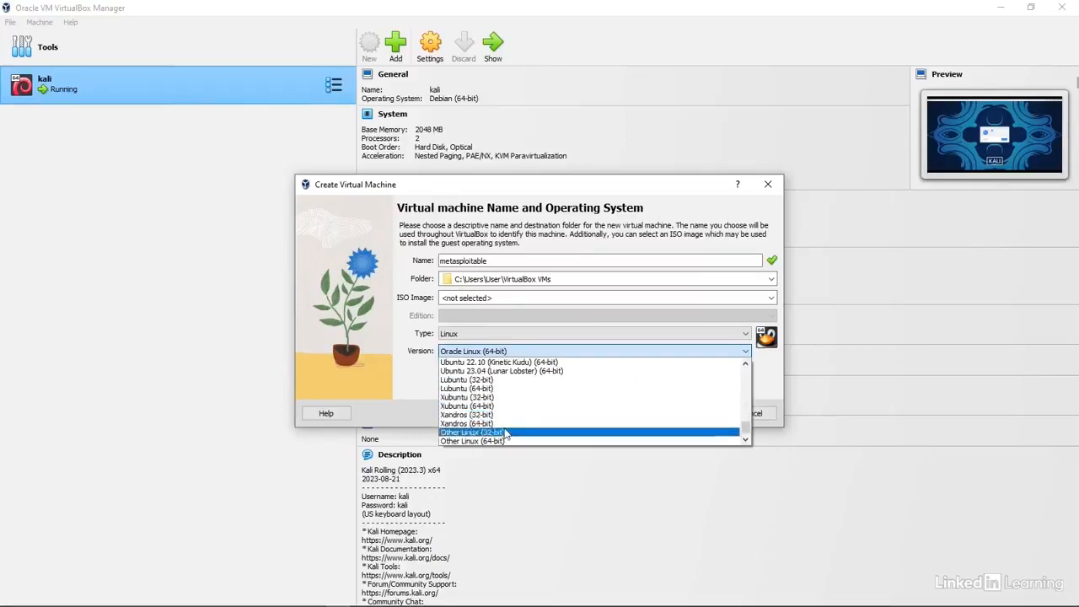
{"action": "left_click", "coordinate": [505, 433]}
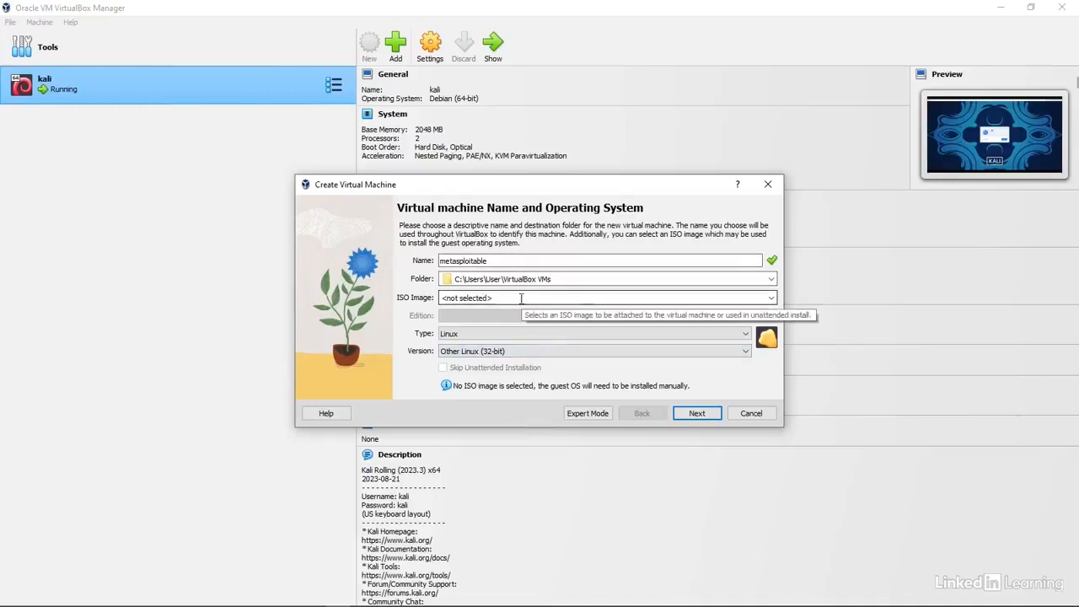
- Keep the default 256 MB memory and one CPU, and choose to use an existing disk file
{"action": "left_click", "coordinate": [696, 413]}
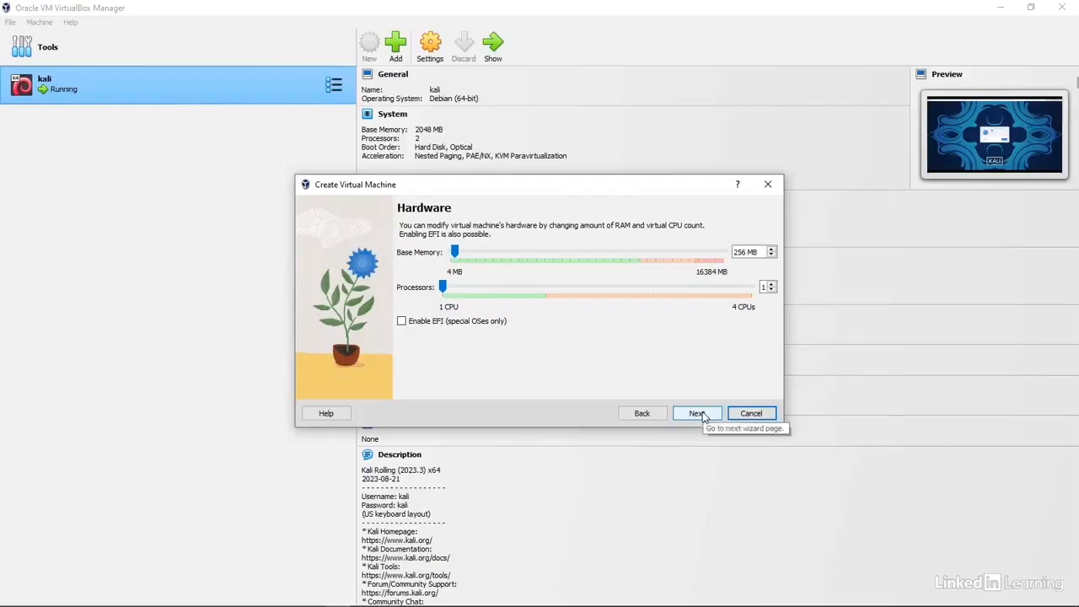
{"action": "left_click", "coordinate": [697, 413]}
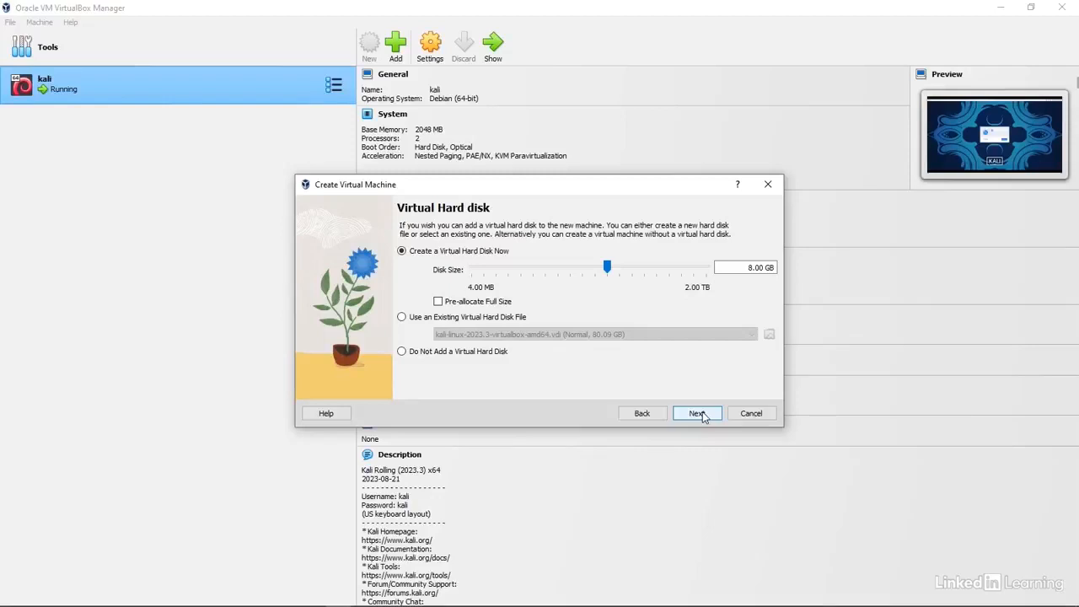
{"action": "left_click", "coordinate": [401, 318]}
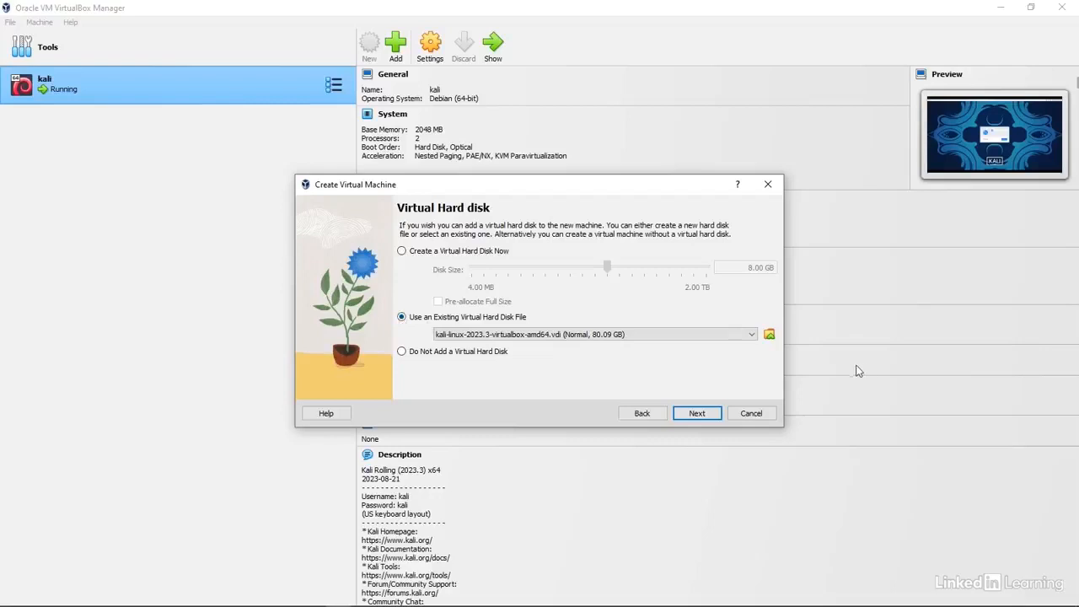
- Add Metasploitable.vmdk from the Virtual Machines/metasploitable2 folder and choose it as the disk
{"action": "left_click", "coordinate": [752, 334]}
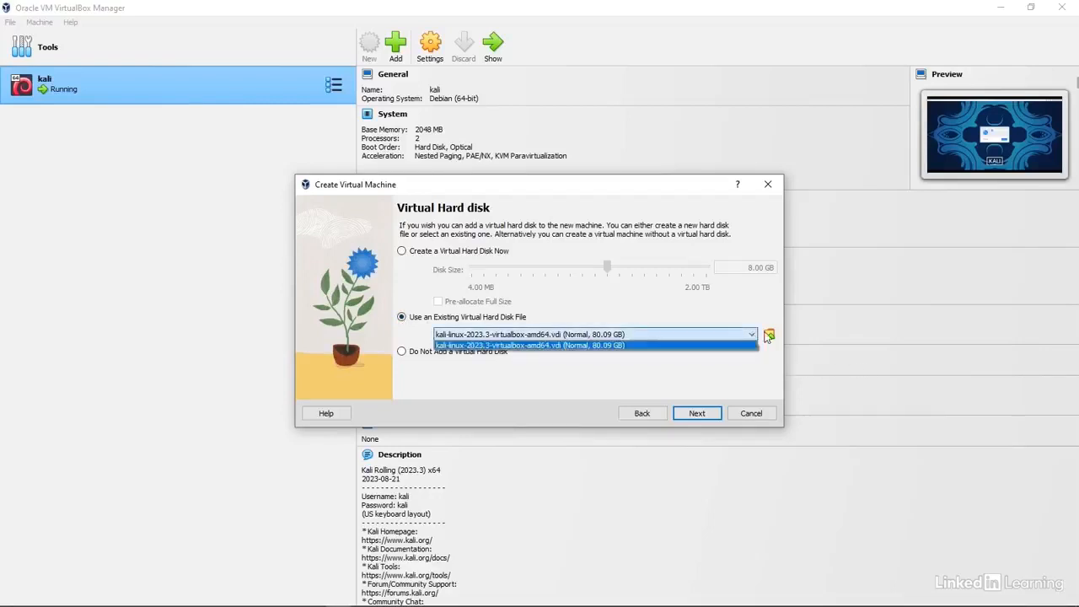
{"action": "left_click", "coordinate": [768, 336]}
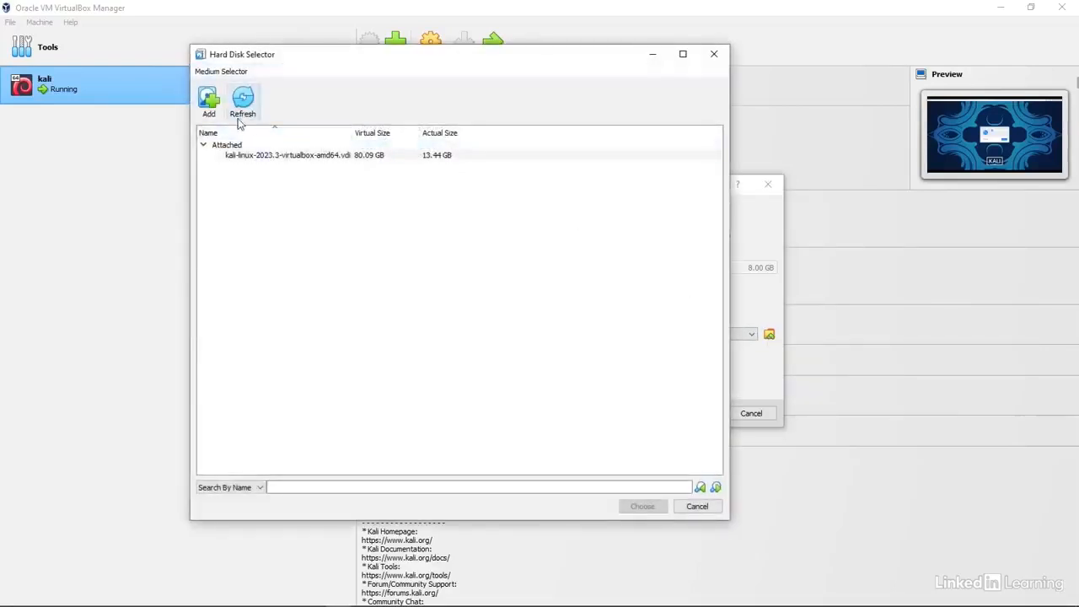
{"action": "left_click", "coordinate": [211, 101]}
{"action": "scroll", "coordinate": [246, 283], "scroll_direction": "down", "scroll_amount": 2}
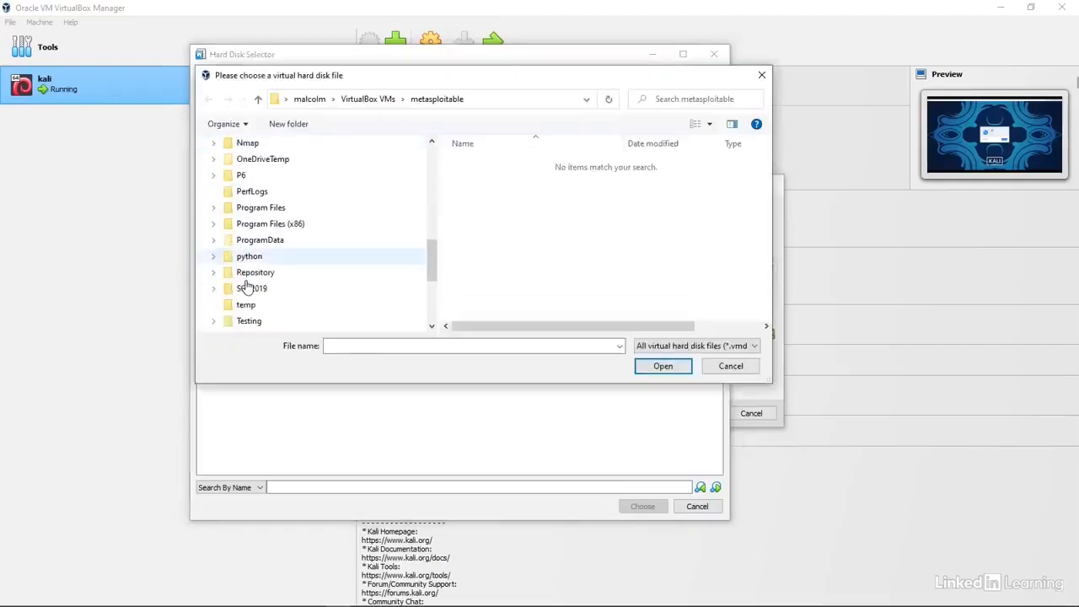
{"action": "left_click", "coordinate": [215, 274]}
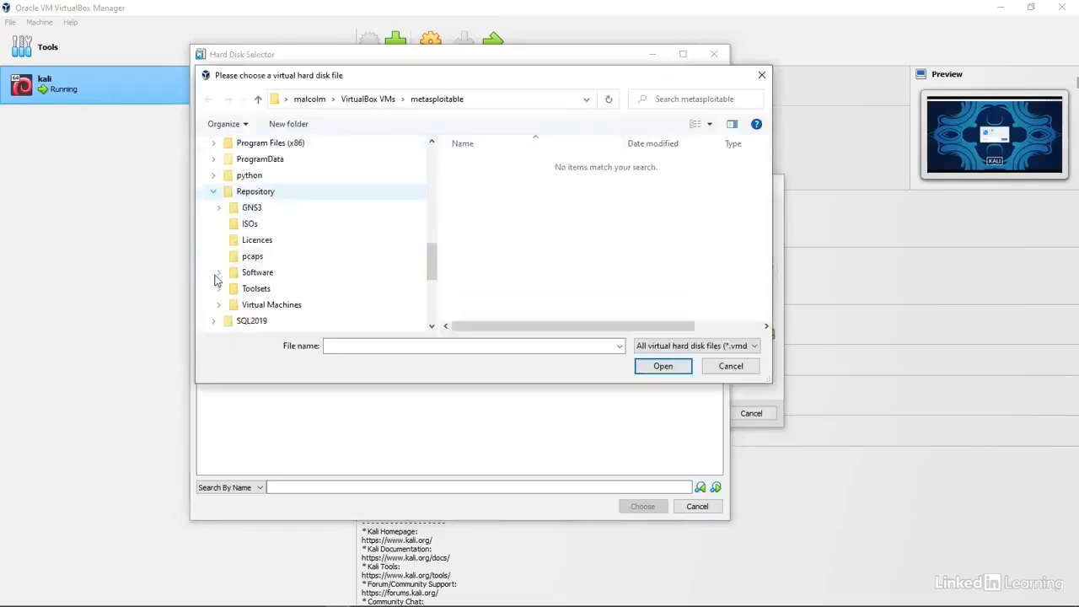
{"action": "left_click", "coordinate": [250, 305]}
{"action": "double_click", "coordinate": [512, 179]}
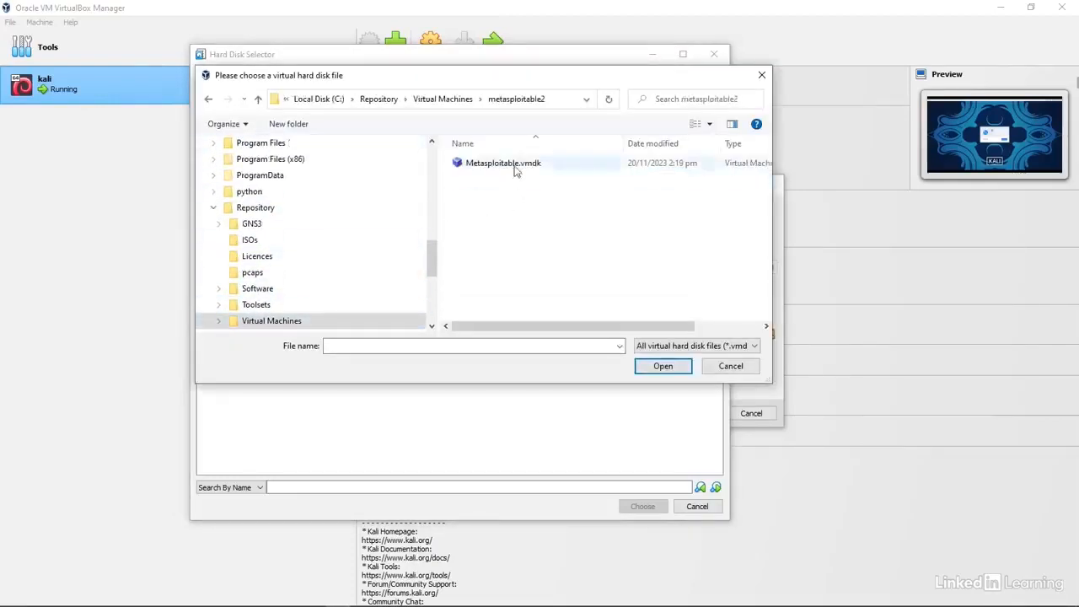
{"action": "left_click", "coordinate": [515, 165]}
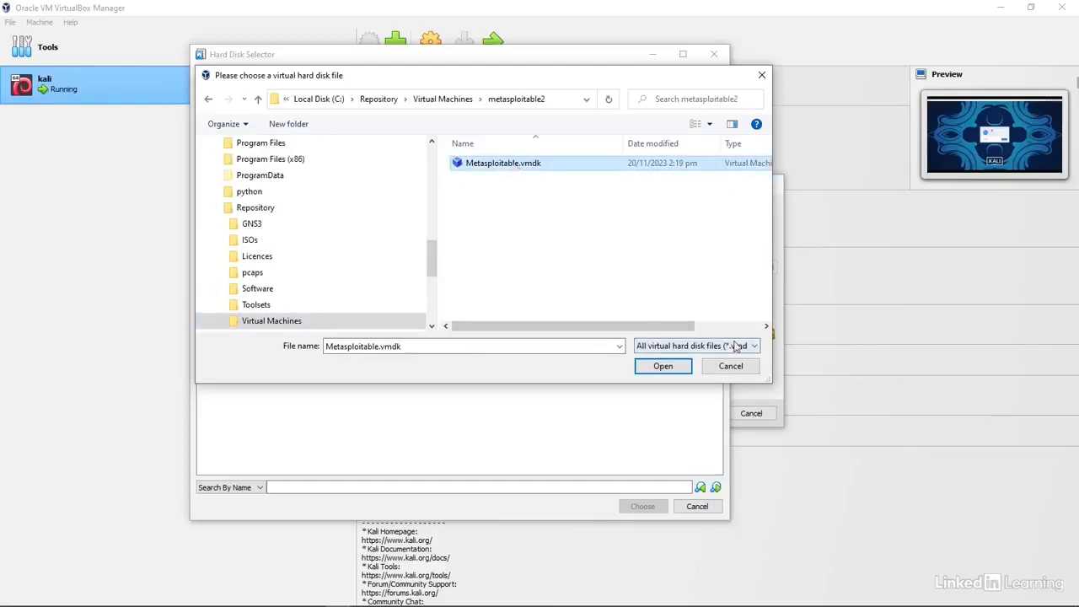
{"action": "left_click", "coordinate": [657, 370]}
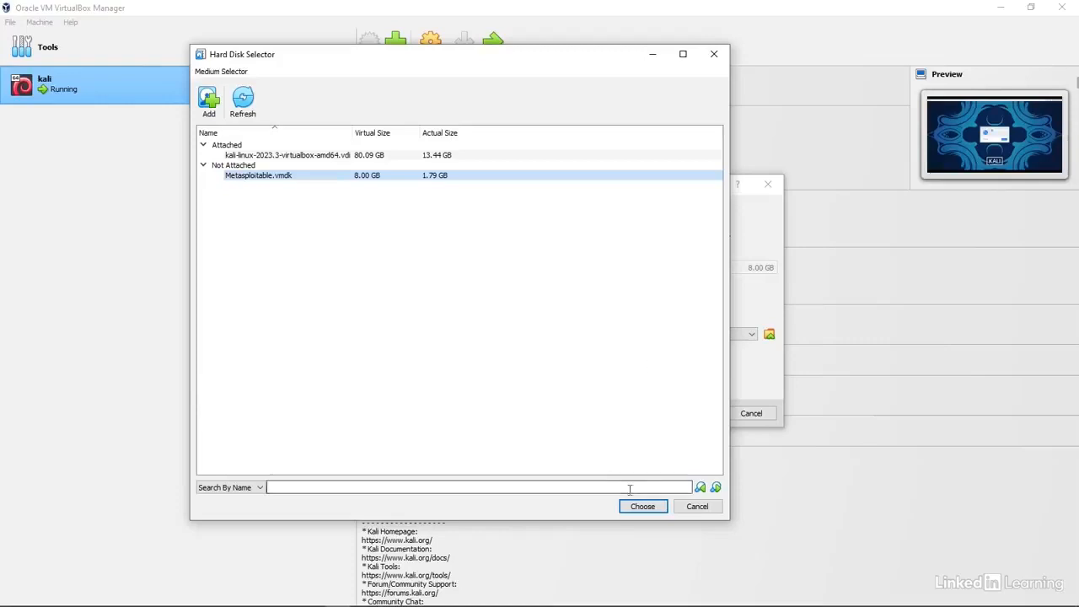
{"action": "left_click", "coordinate": [642, 506]}
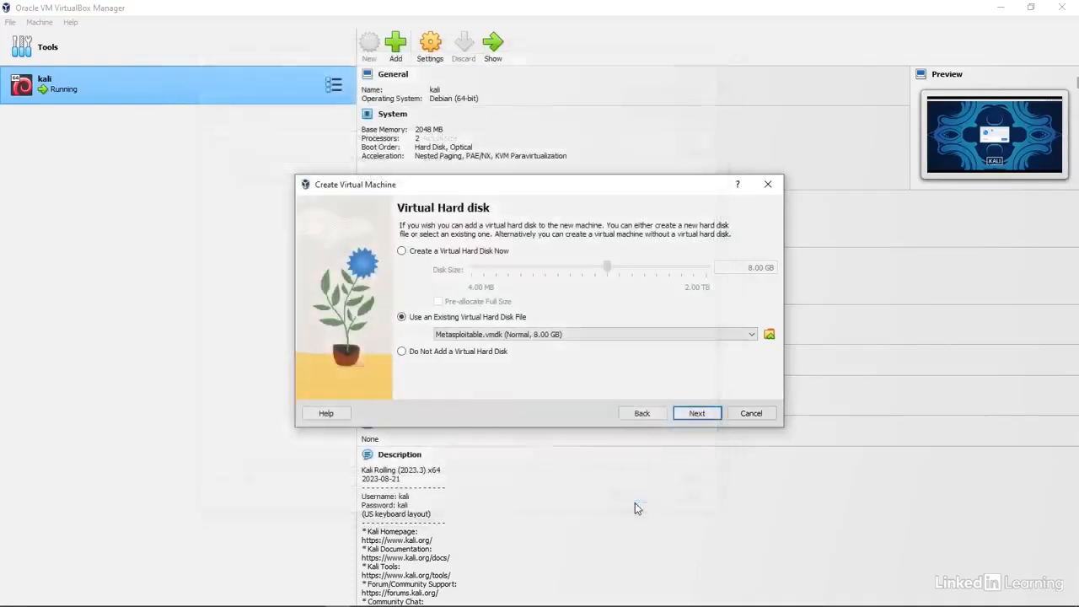
- Create the machine, attach its adapter to NAT Network 'NatNetwork', and start the VM
{"action": "left_click", "coordinate": [700, 414]}
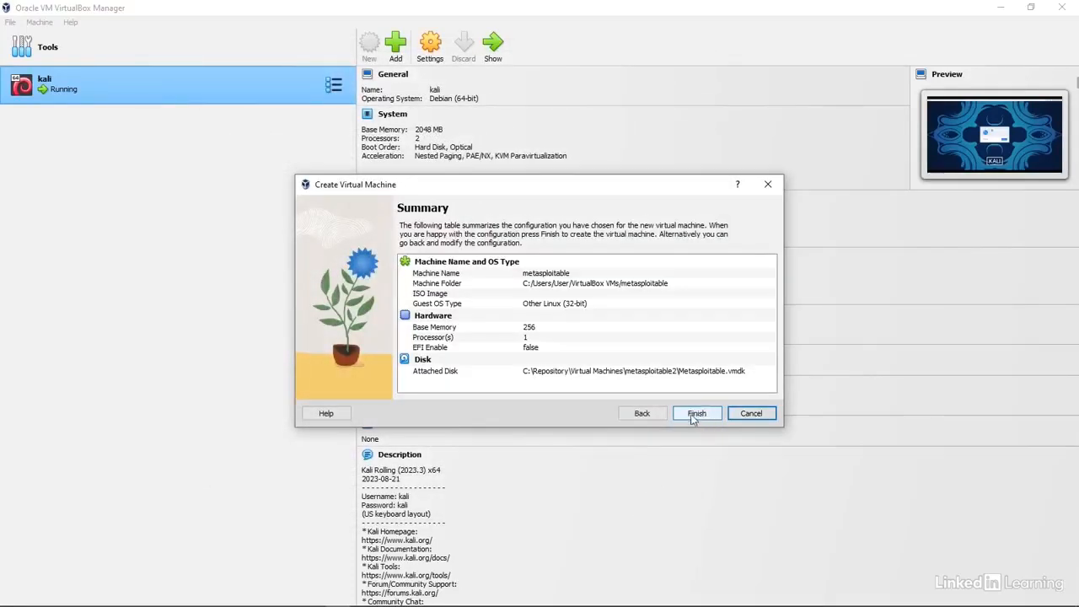
{"action": "left_click", "coordinate": [696, 414]}
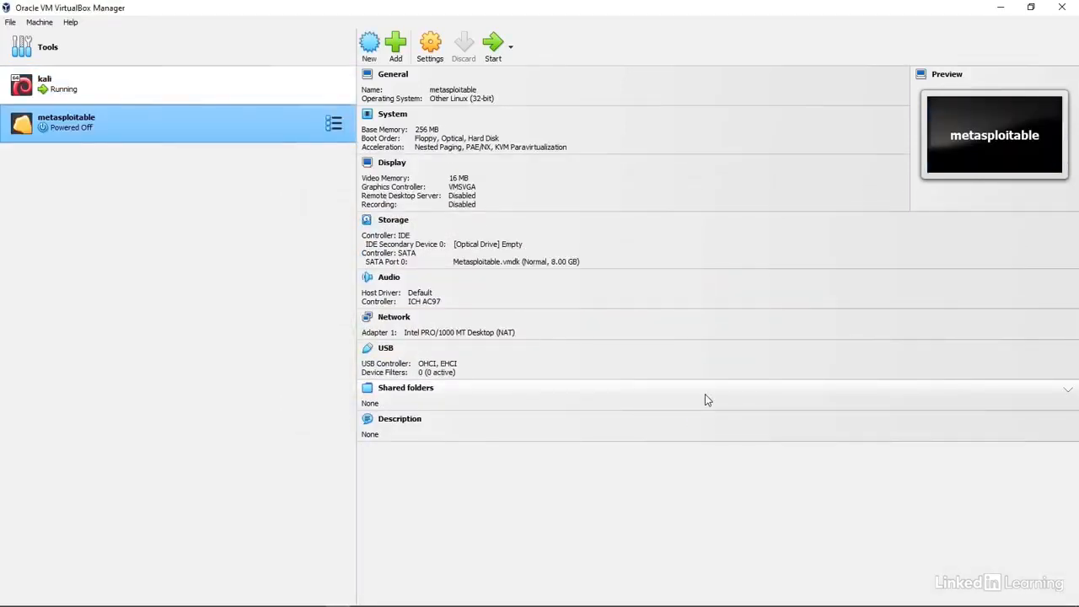
{"action": "left_click", "coordinate": [394, 317]}
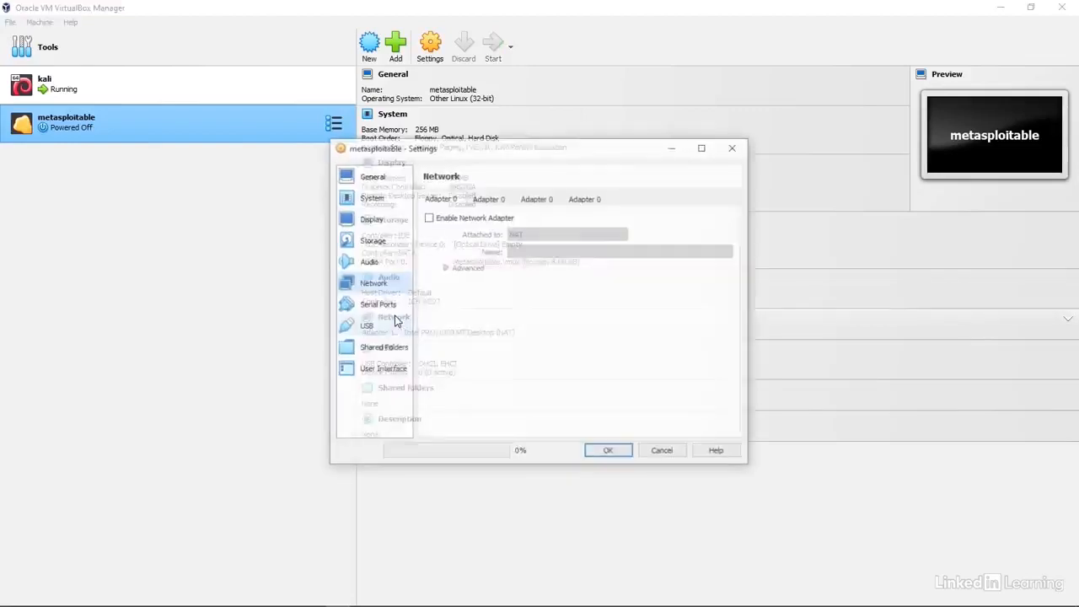
{"action": "left_click", "coordinate": [599, 235]}
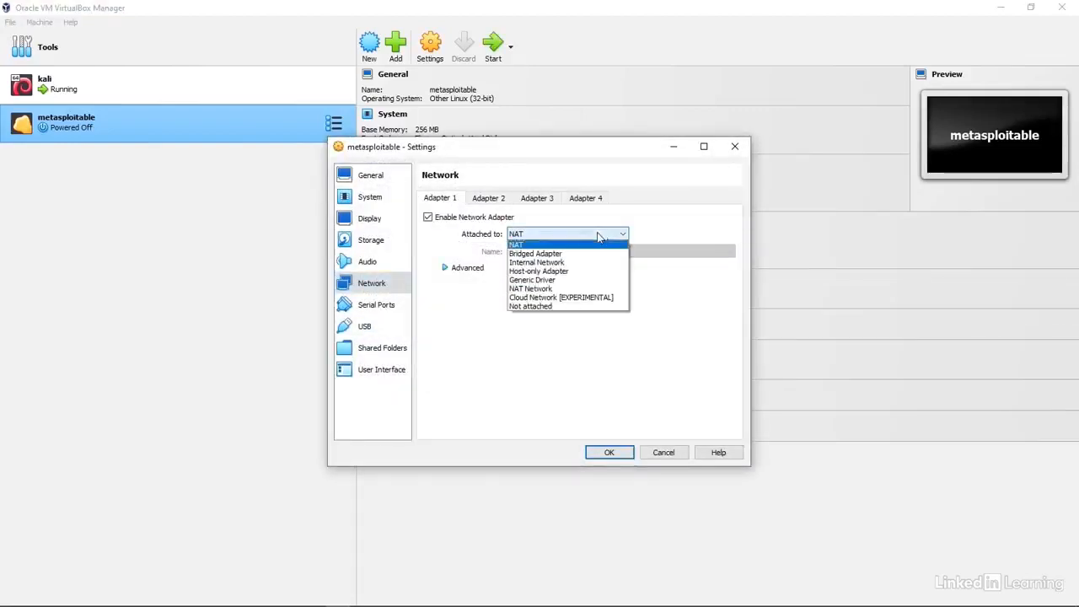
{"action": "left_click", "coordinate": [552, 289]}
{"action": "left_click", "coordinate": [610, 452]}
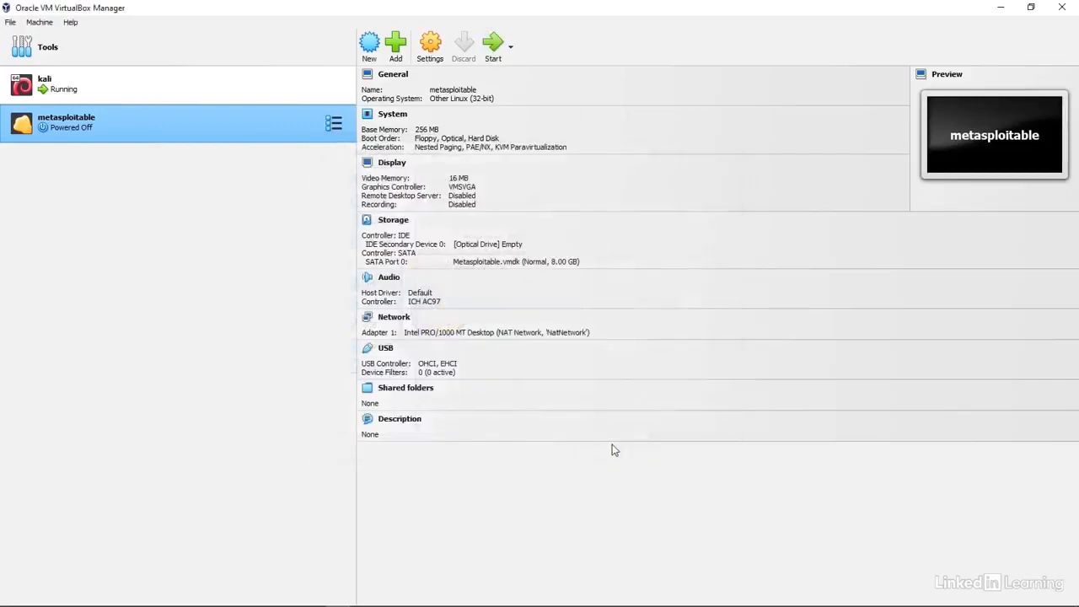
{"action": "left_click", "coordinate": [493, 44]}
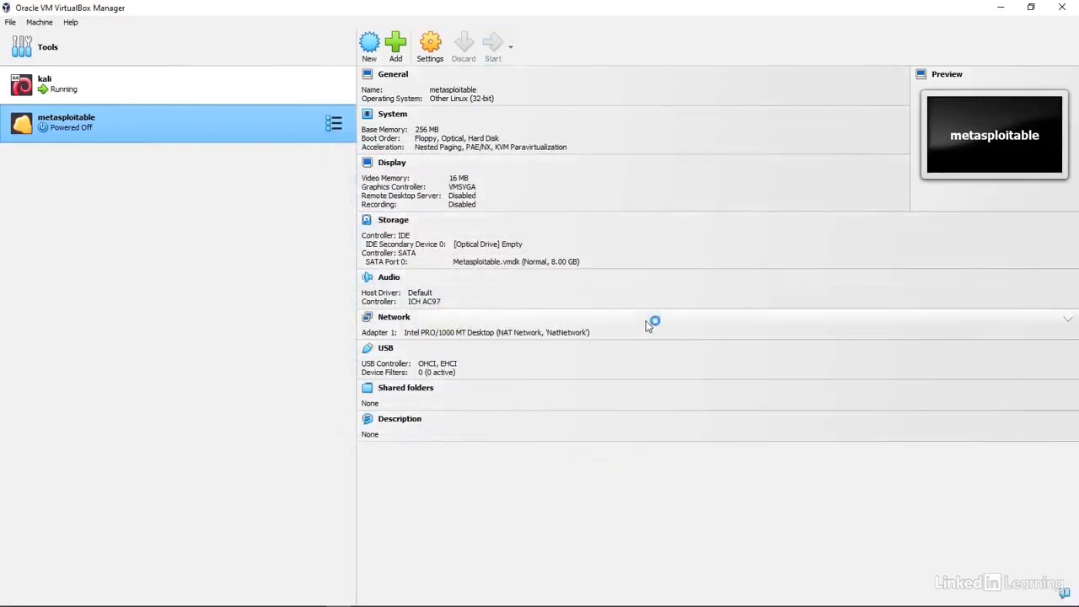
- Maximize the VM console, log in with the default credentials, and run ip a to show eth0 at 10.0.2.32
{"action": "left_click", "coordinate": [767, 119]}
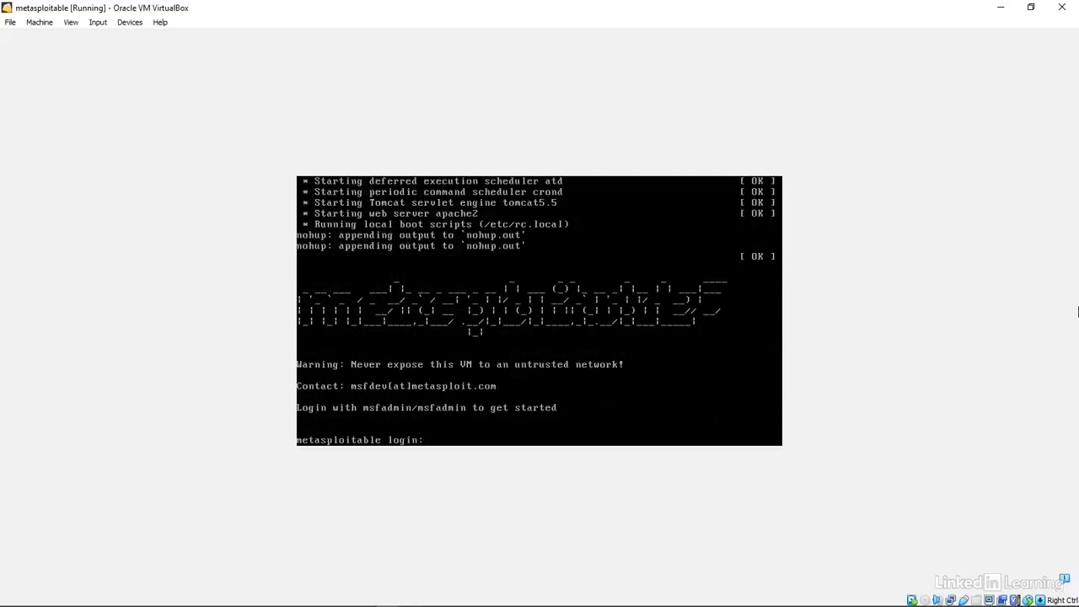
{"action": "type", "text": "msfadmin"}
{"action": "key", "text": "Return"}
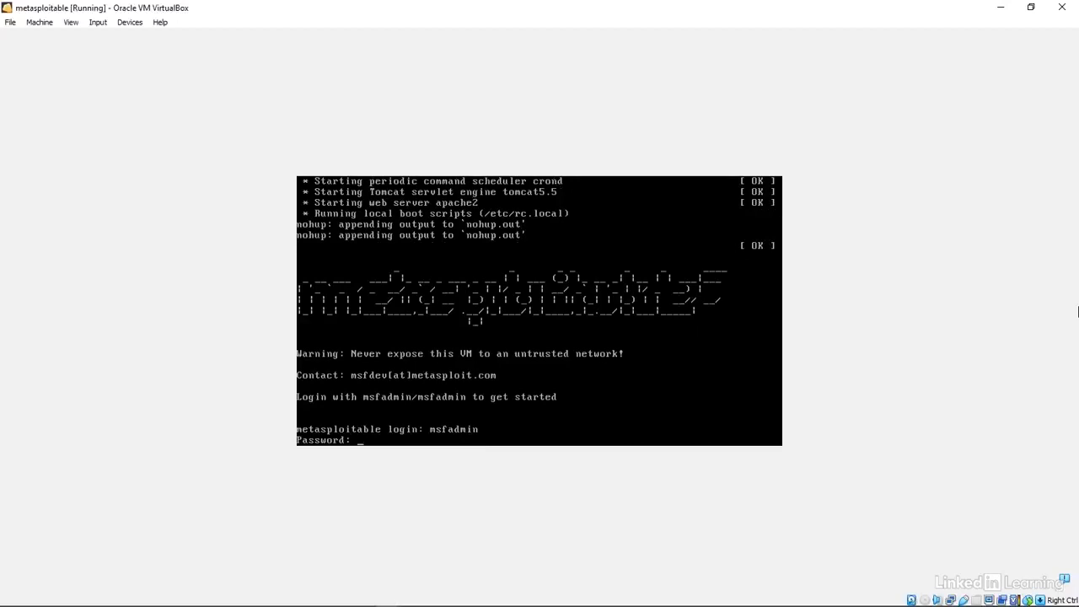
{"action": "key", "text": "Return"}
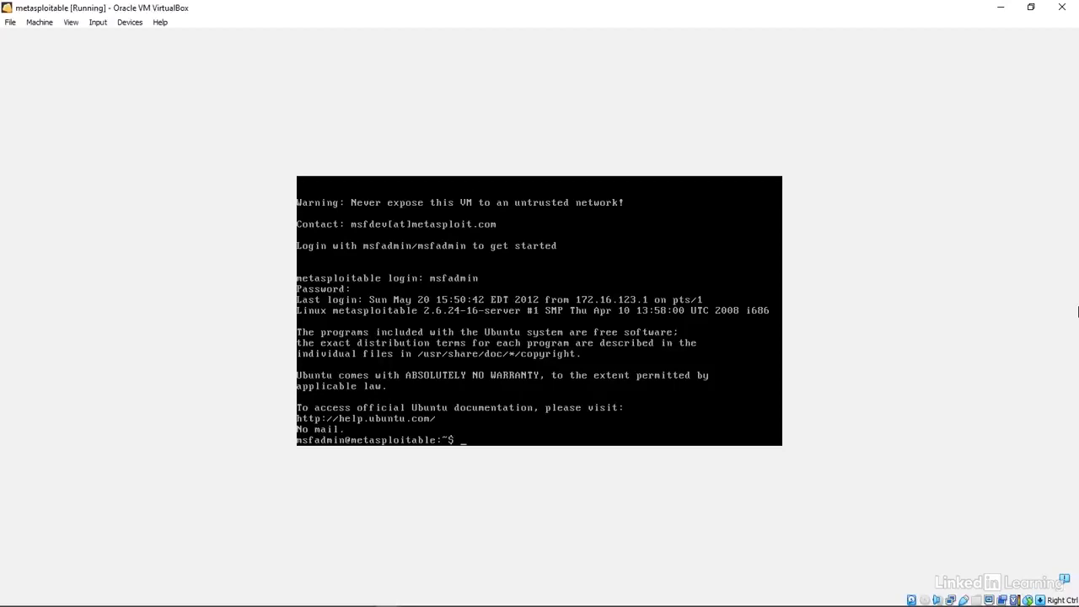
{"action": "type", "text": "ip a"}
{"action": "key", "text": "Return"}
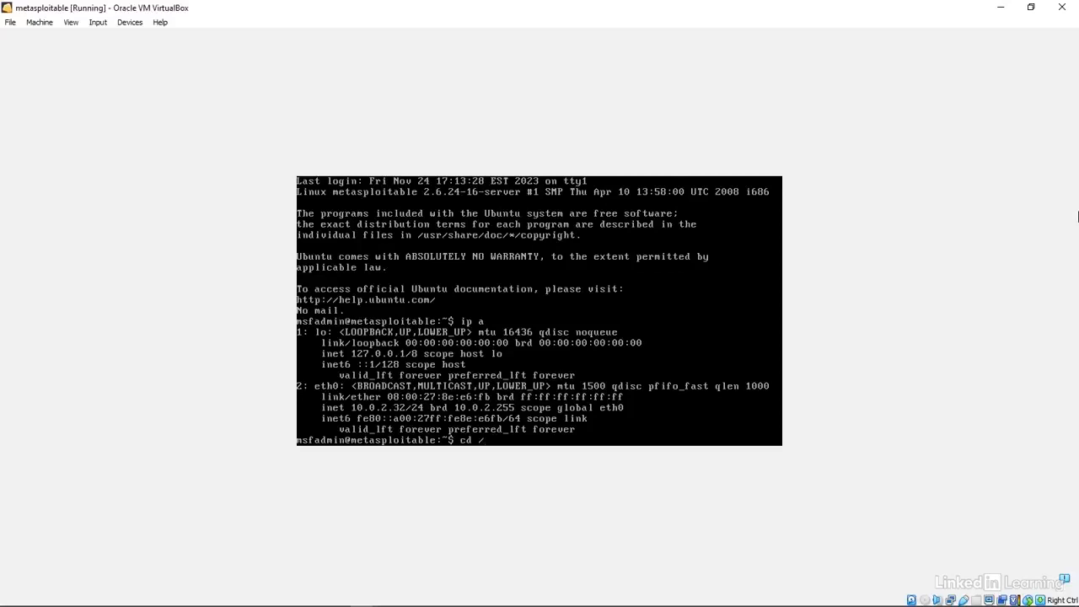
- Open /var/www/mutillidae/config.inc in nano with sudo
{"action": "type", "text": "var/www/mutillidae"}
{"action": "key", "text": "Return"}
{"action": "type", "text": "sudo nano"}
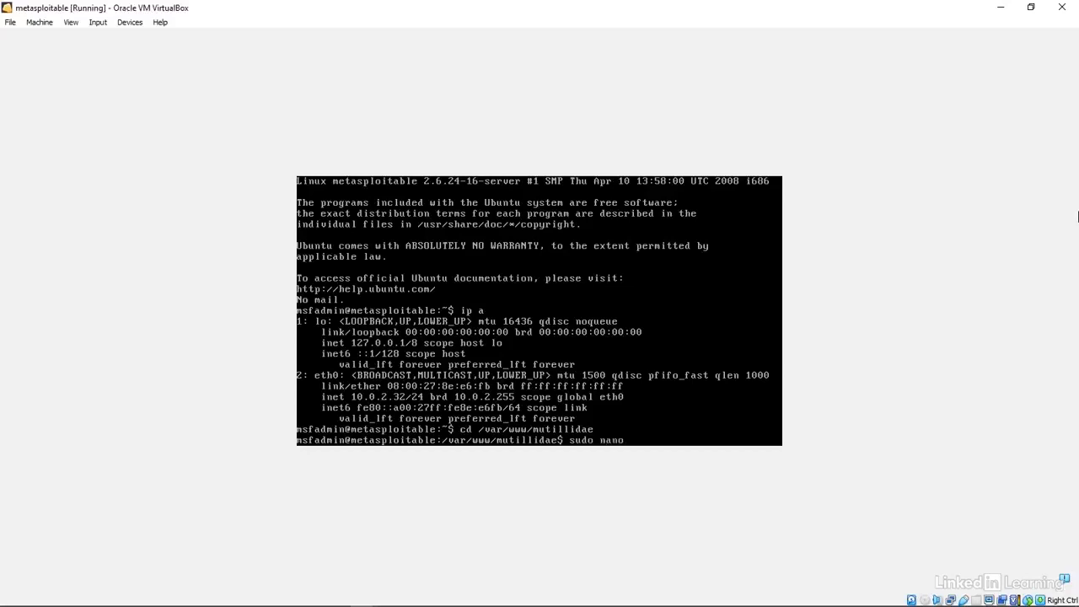
{"action": "type", "text": " config.inc"}
{"action": "key", "text": "Return"}
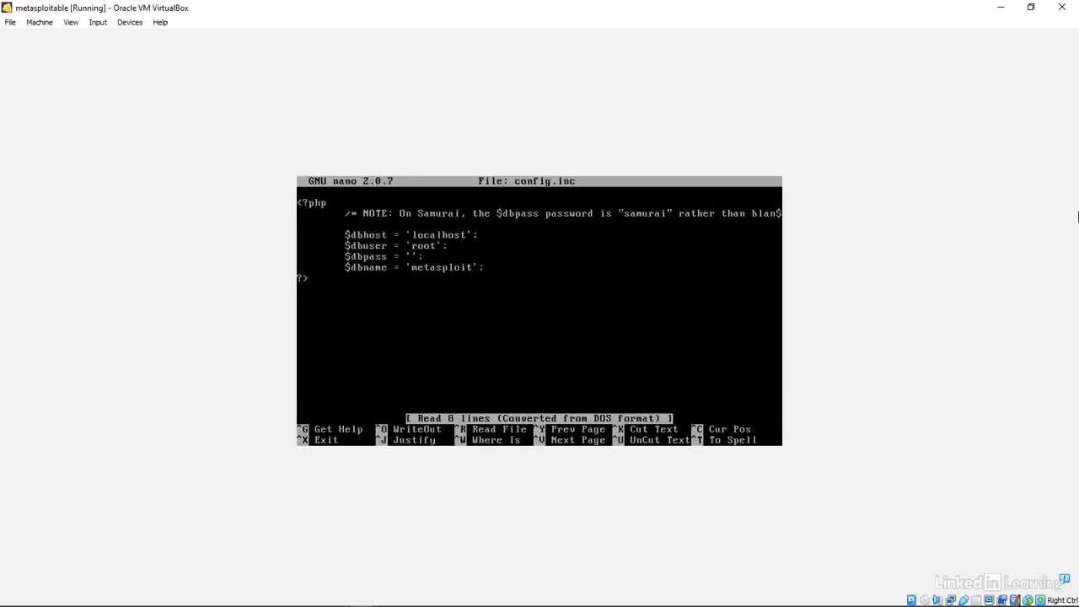
- Change $dbname from 'metasploit' to 'owasp10', save and exit, then enter sudo reboot
{"action": "key", "text": "BackSpace"}
{"action": "key", "text": "BackSpace"}
{"action": "key", "text": "BackSpace"}
{"action": "key", "text": "BackSpace"}
{"action": "key", "text": "BackSpace"}
{"action": "key", "text": "BackSpace"}
{"action": "key", "text": "BackSpace"}
{"action": "key", "text": "BackSpace"}
{"action": "key", "text": "BackSpace"}
{"action": "key", "text": "BackSpace"}
{"action": "type", "text": "owasp10"}
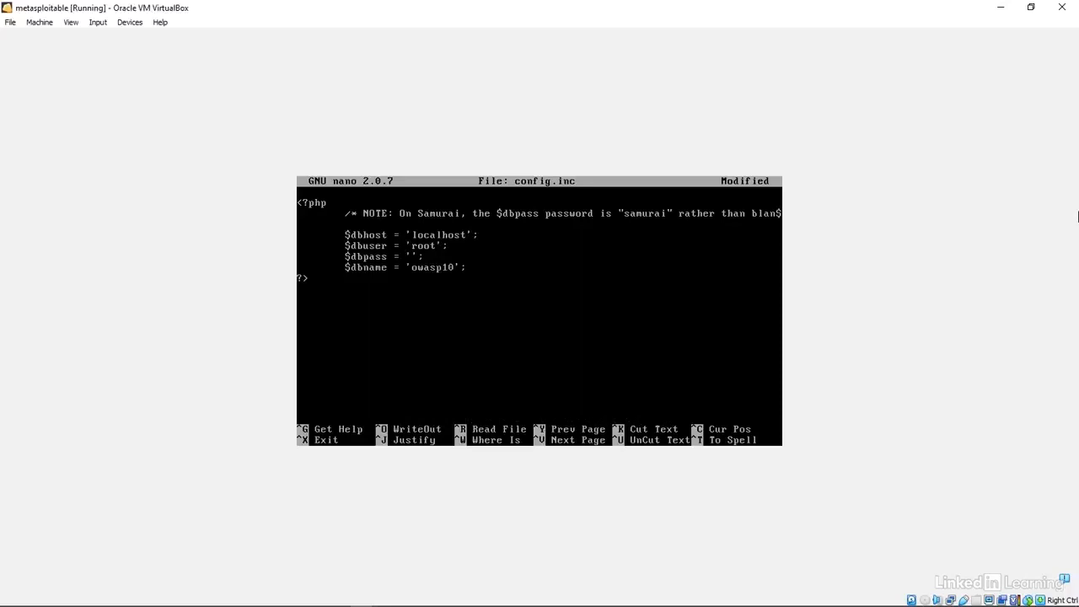
{"action": "key", "text": "ctrl+o"}
{"action": "key", "text": "Return"}
{"action": "key", "text": "ctrl+x"}
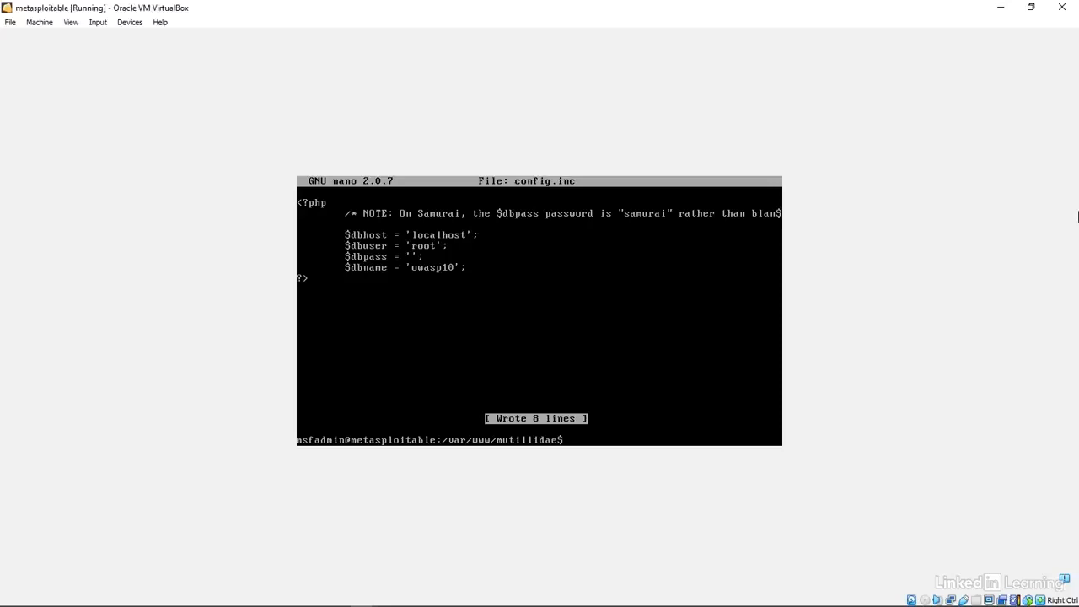
{"action": "type", "text": "sudo reboot"}
- Reboot metasploitable and load 10.0.2.32 in Kali's Firefox
{"action": "key", "text": "Return"}
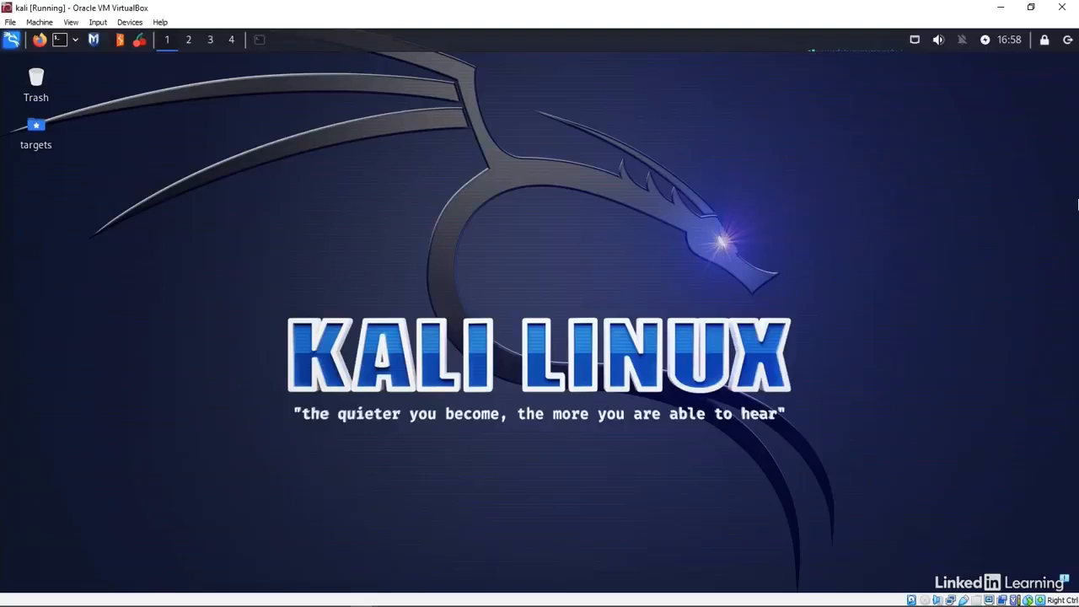
{"action": "left_click", "coordinate": [37, 41]}
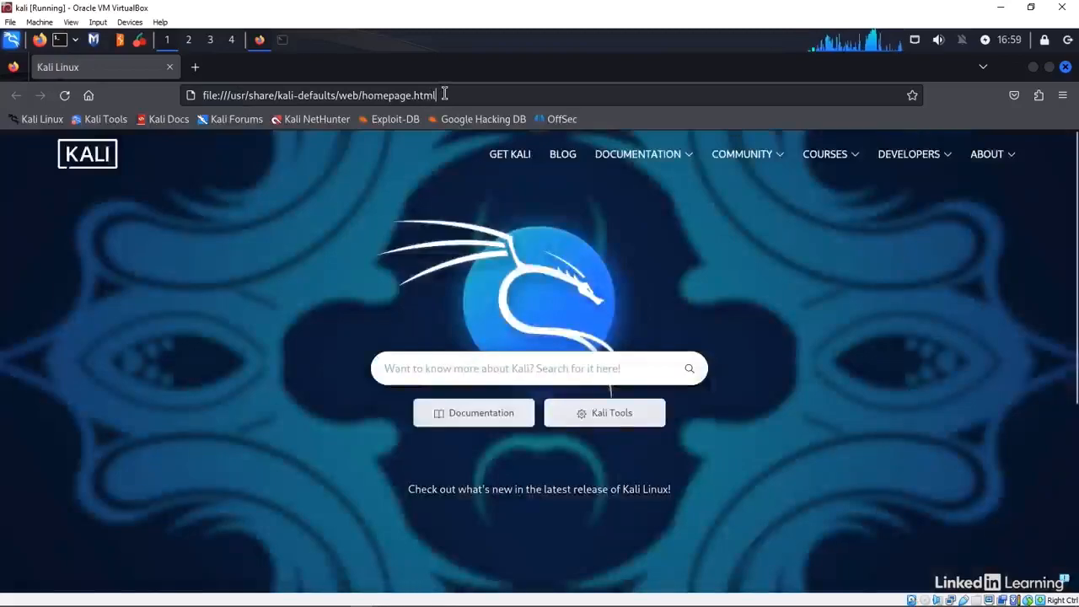
{"action": "left_click", "coordinate": [444, 94]}
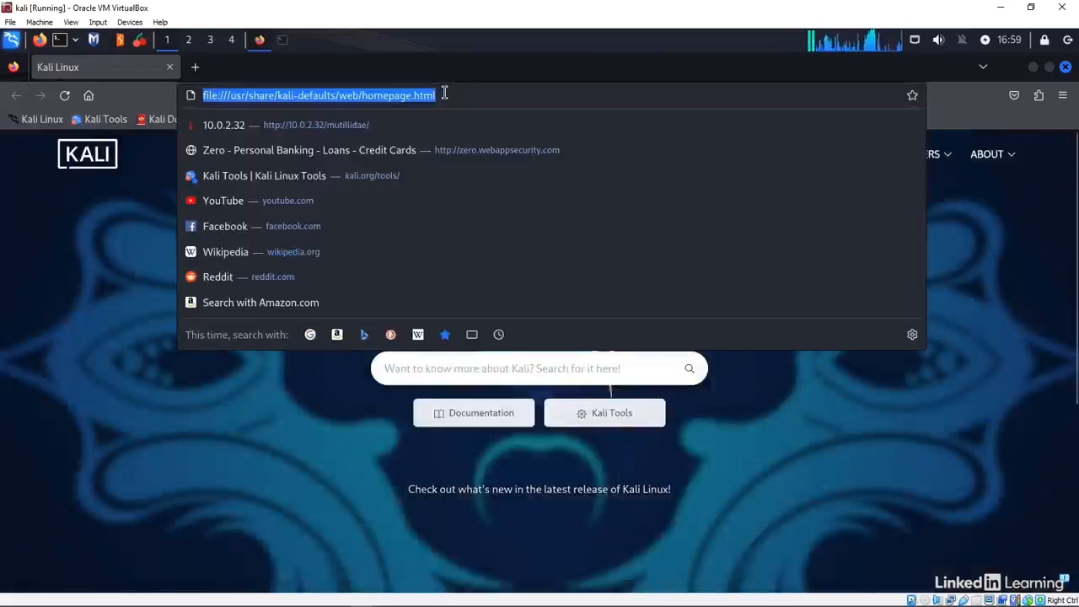
{"action": "type", "text": "10.0"}
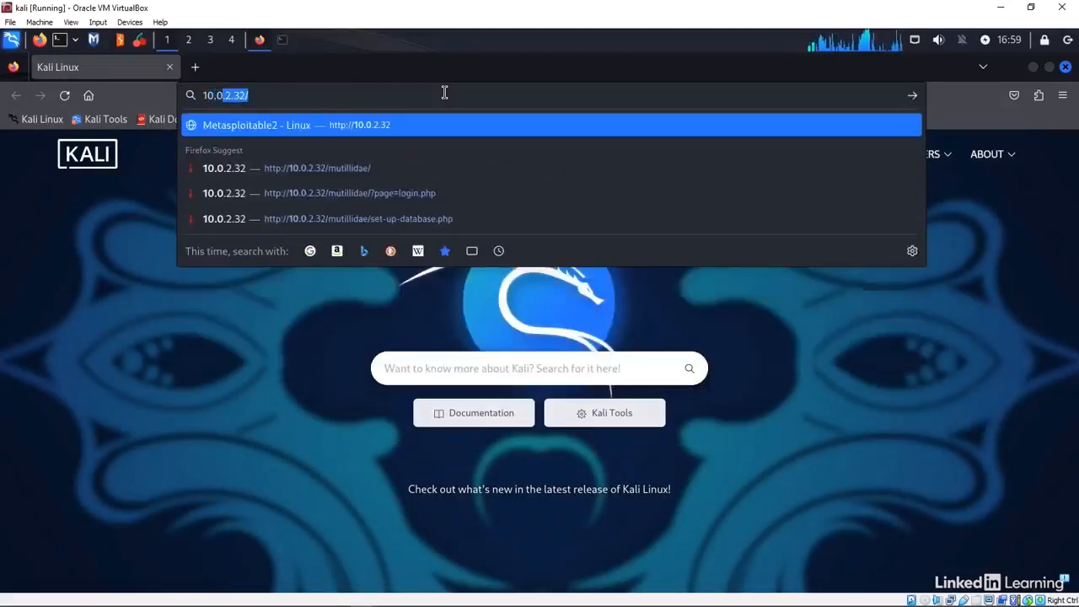
{"action": "type", "text": ".2.32"}
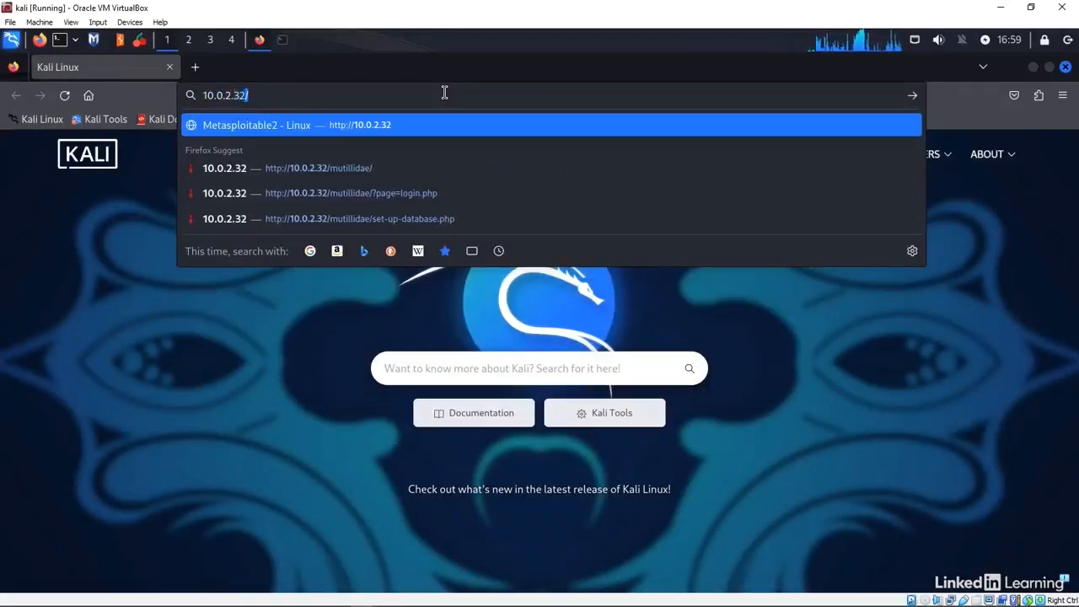
{"action": "key", "text": "Return"}
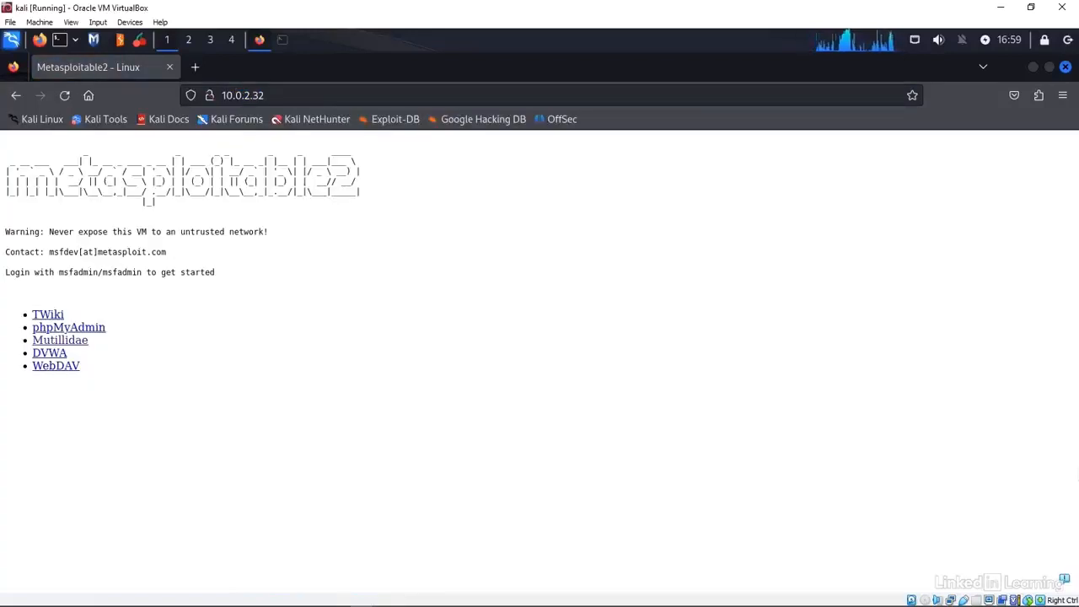
- Open Mutillidae and reset its database, acknowledging the success message
{"action": "left_click", "coordinate": [76, 341]}
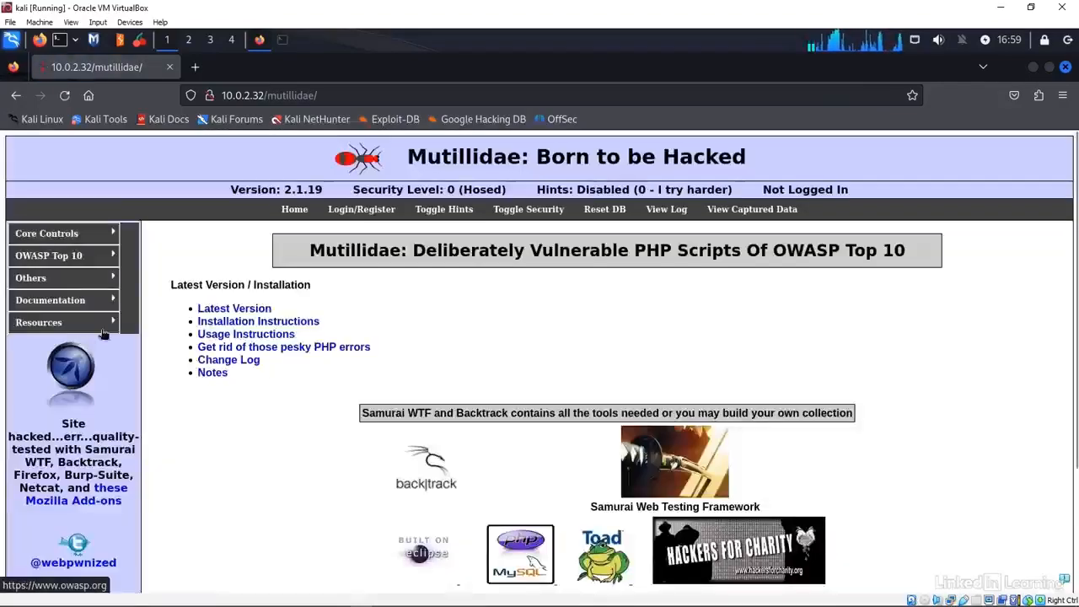
{"action": "left_click", "coordinate": [594, 213]}
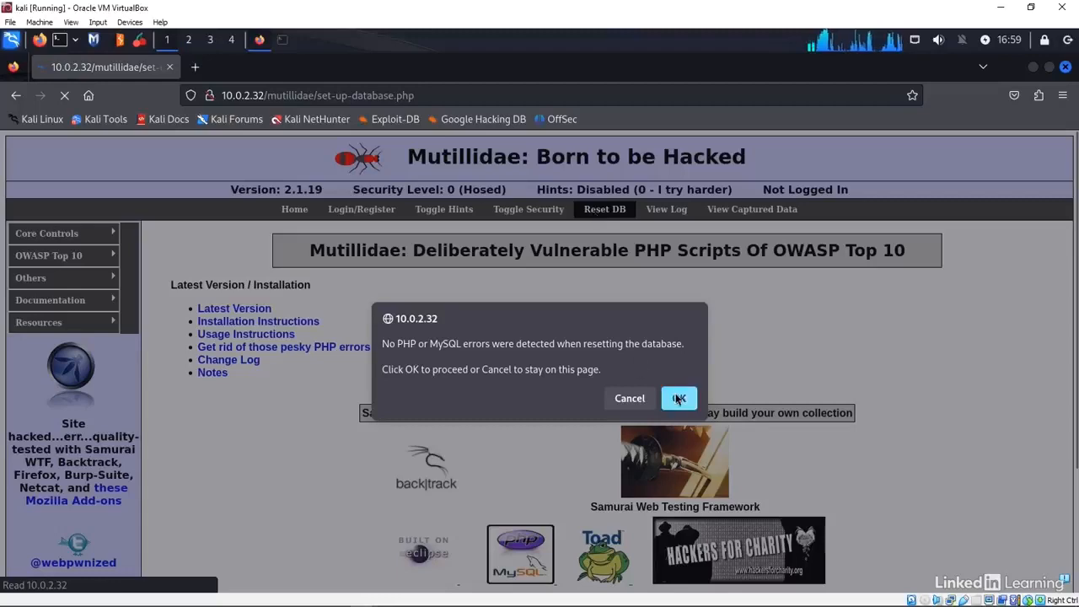
{"action": "left_click", "coordinate": [679, 399]}
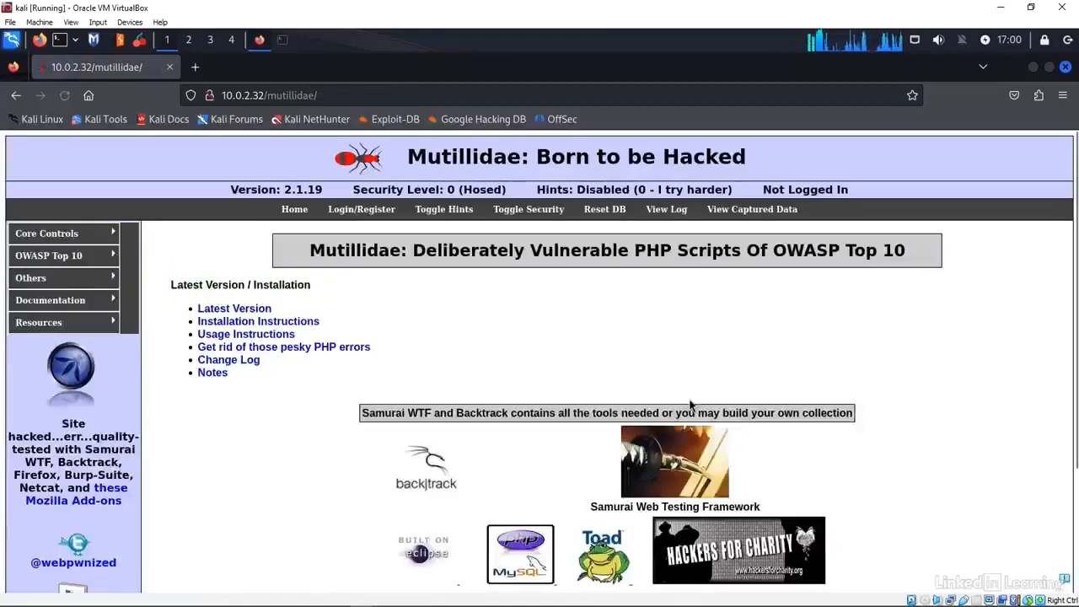